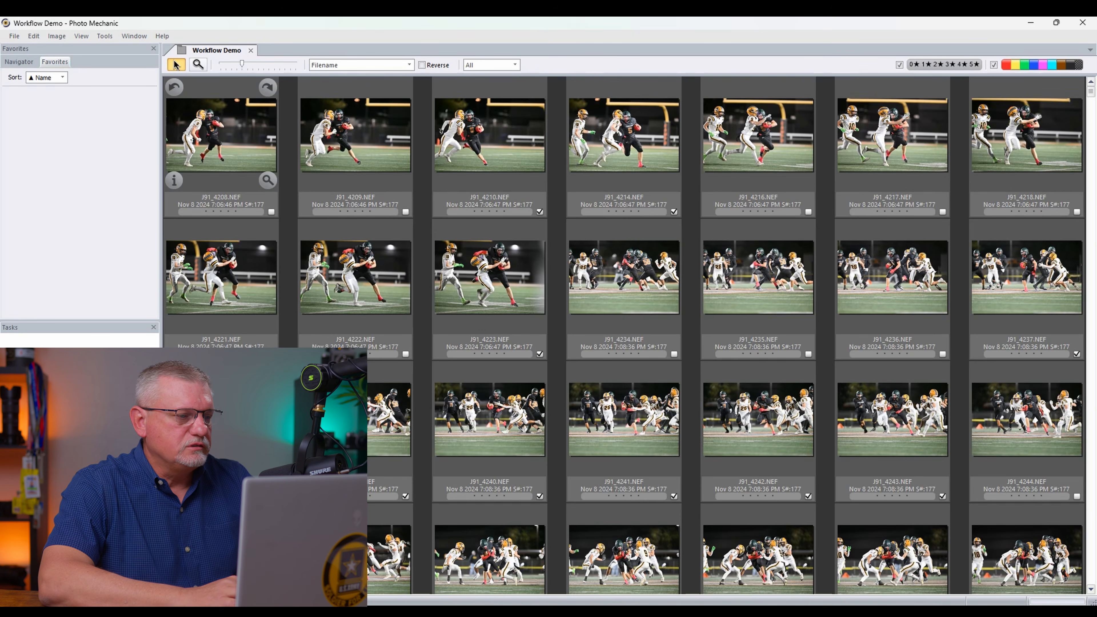
- Open the large preview of J91_4208.NEF and review the burst frame by frame through J91_4221.NEF
click(267, 180)
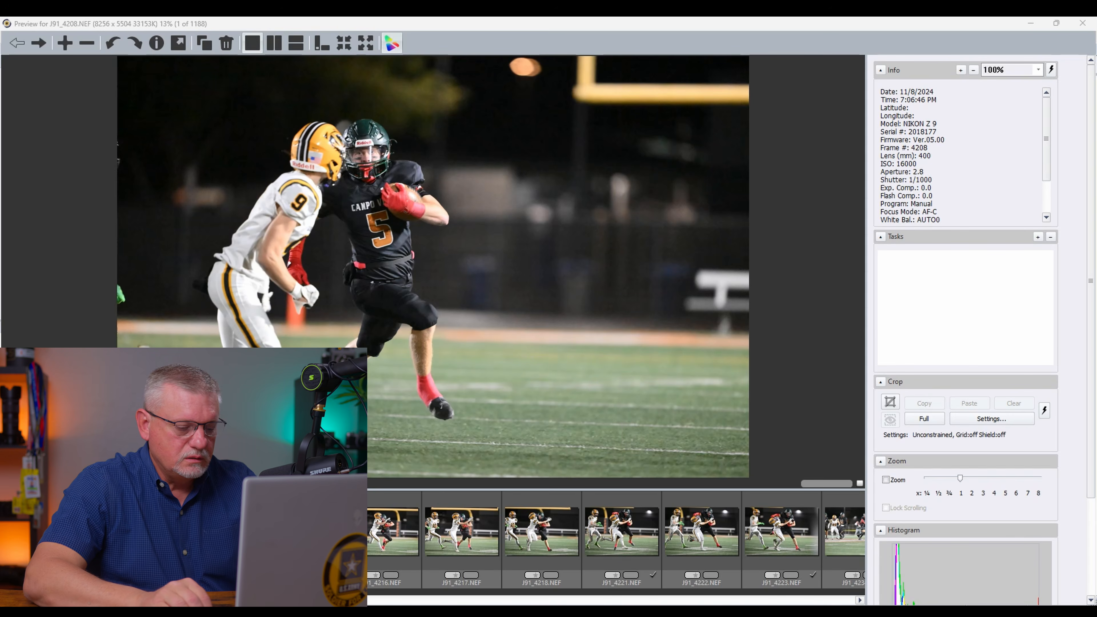
key(Right)
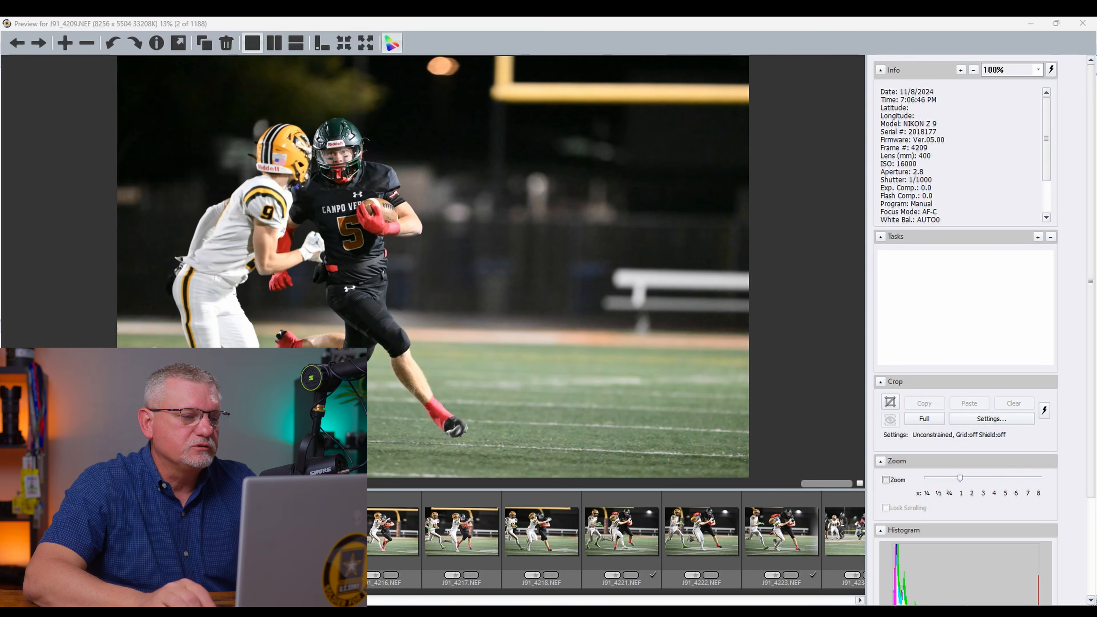
key(Right)
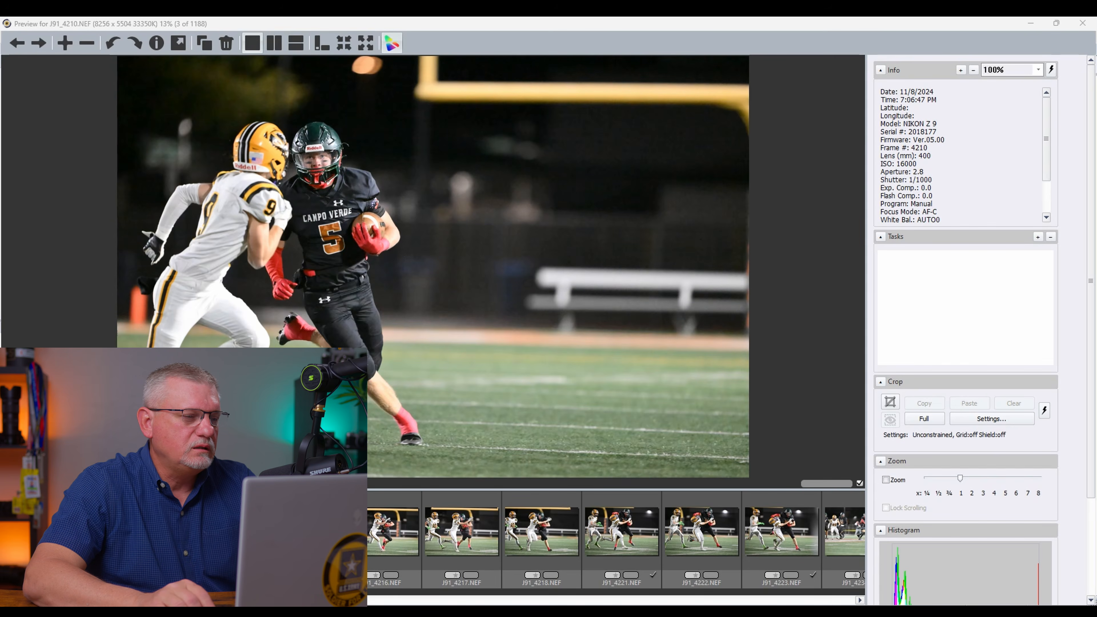
key(Right)
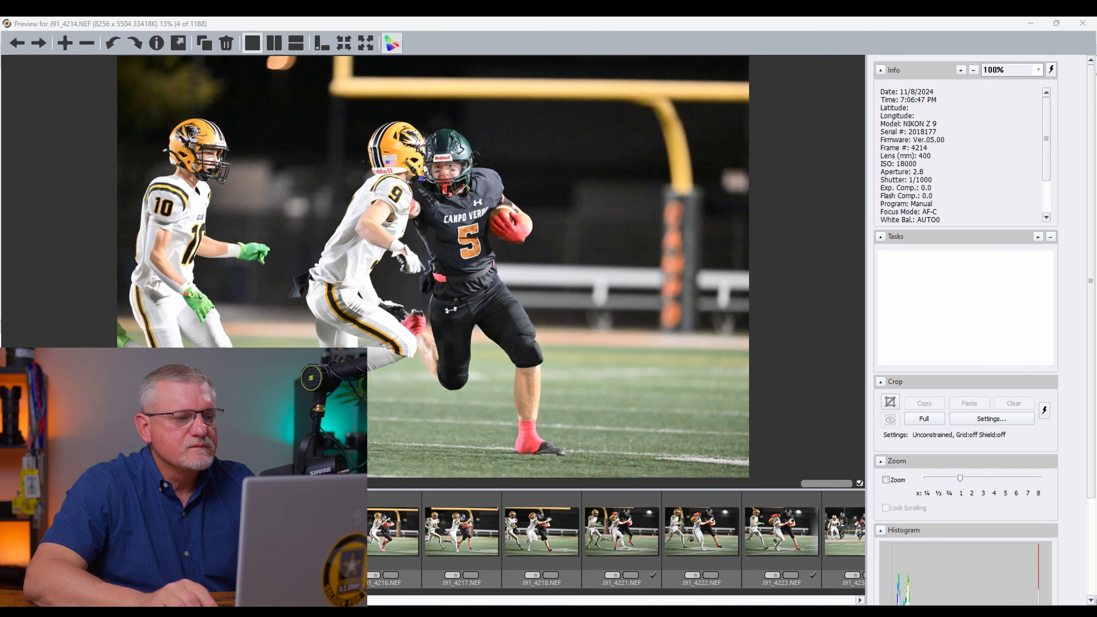
key(Right)
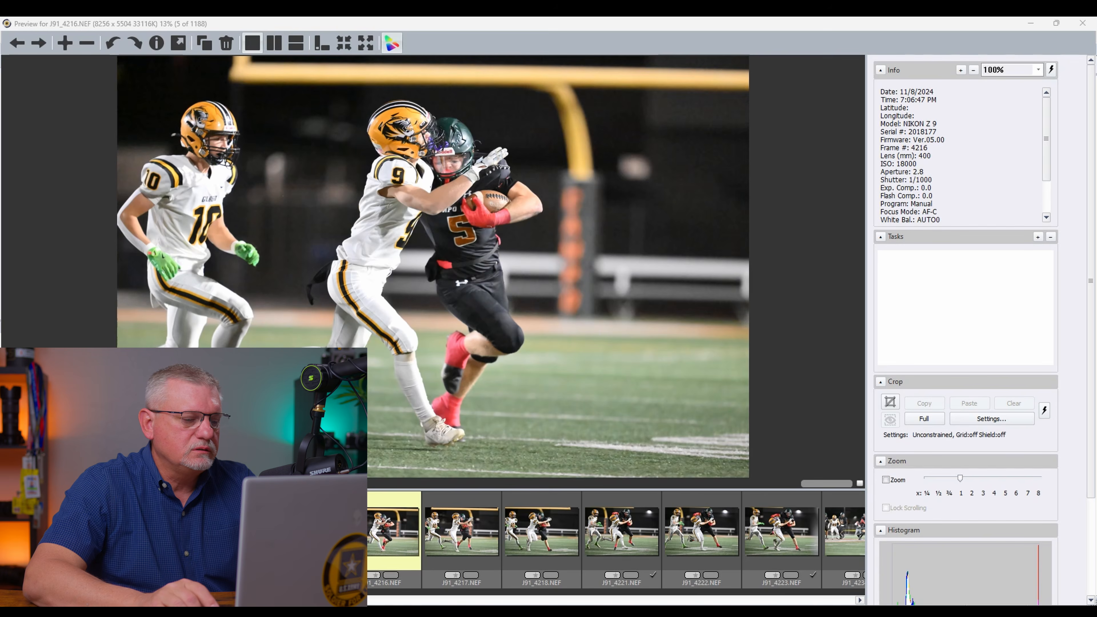
key(Right)
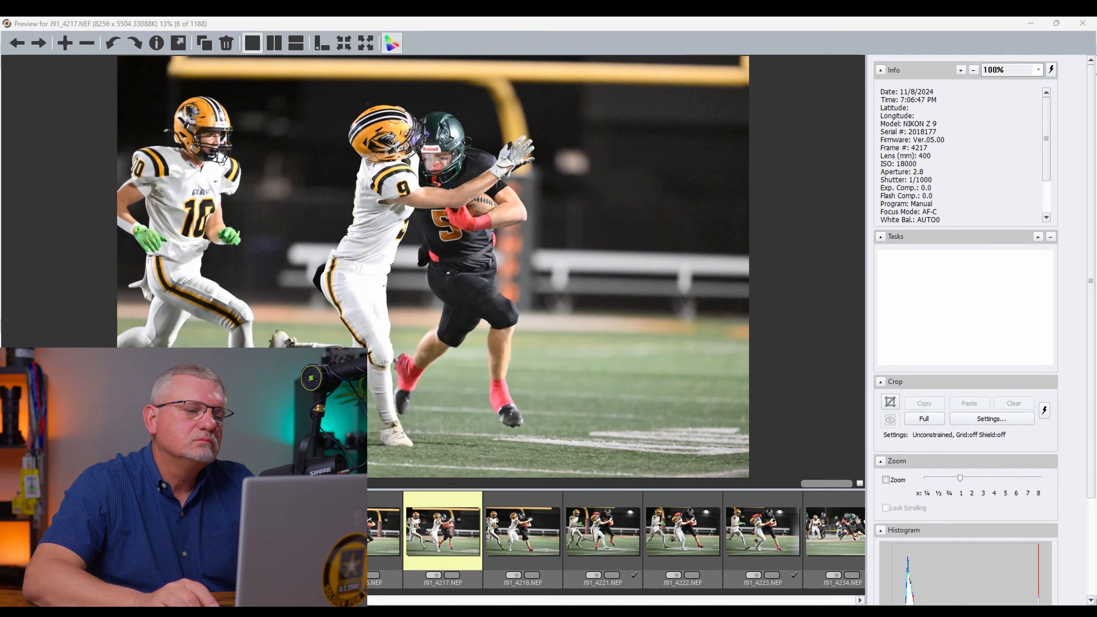
key(Right)
key(Right)
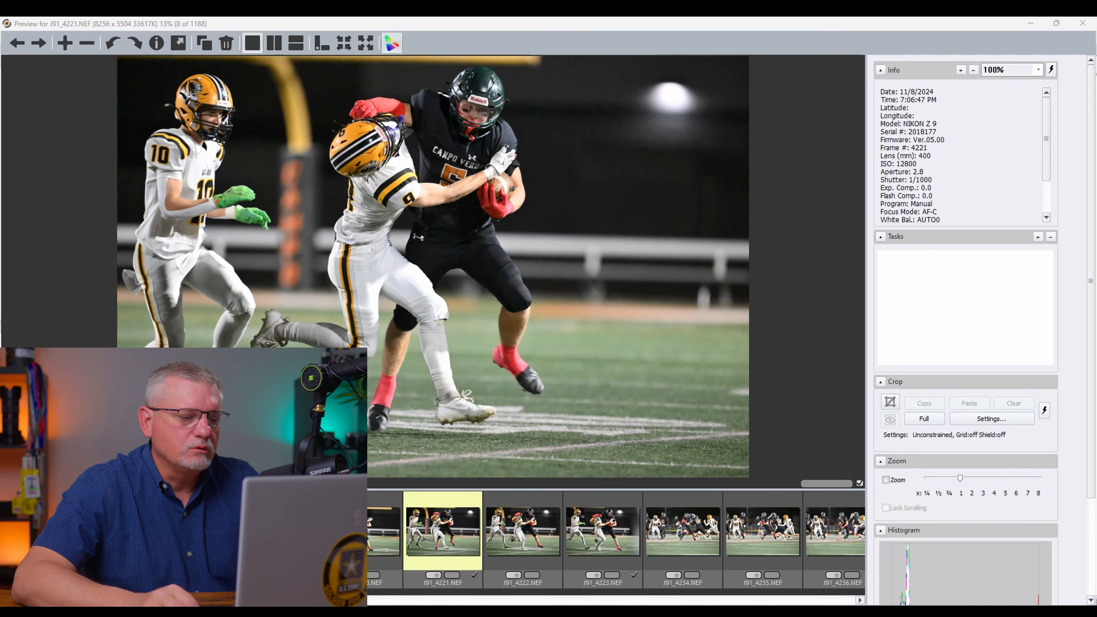
- Continue through the frames up to J91_4237.NEF, tagging J91_4222.NEF and J91_4236.NEF and untagging J91_4223.NEF
key(Right)
key(Right)
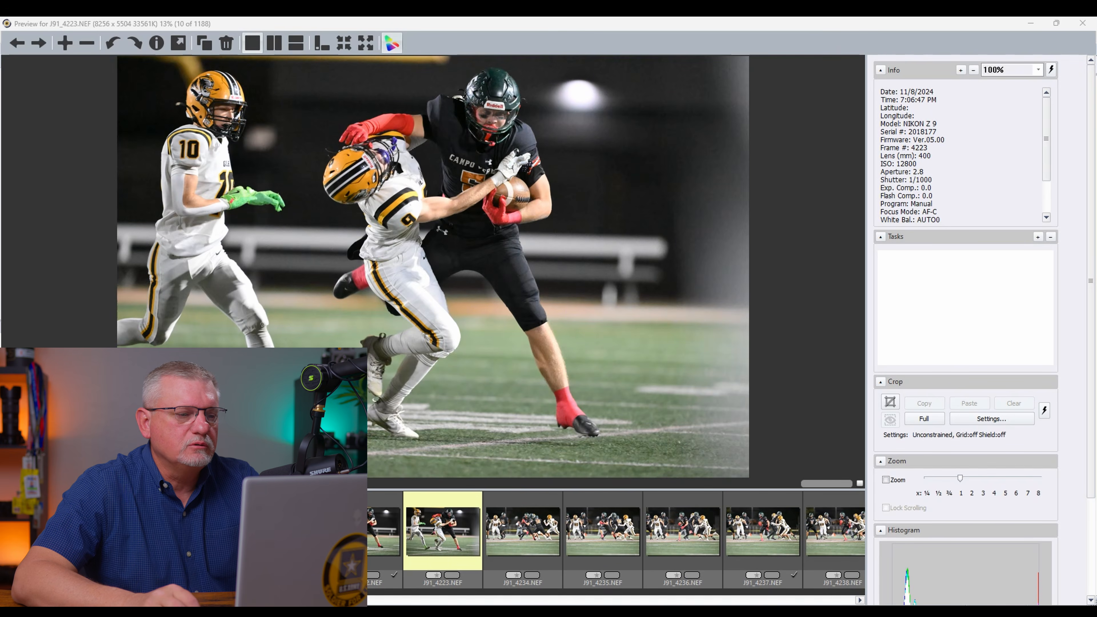
key(Right)
key(Right)
key(Right)
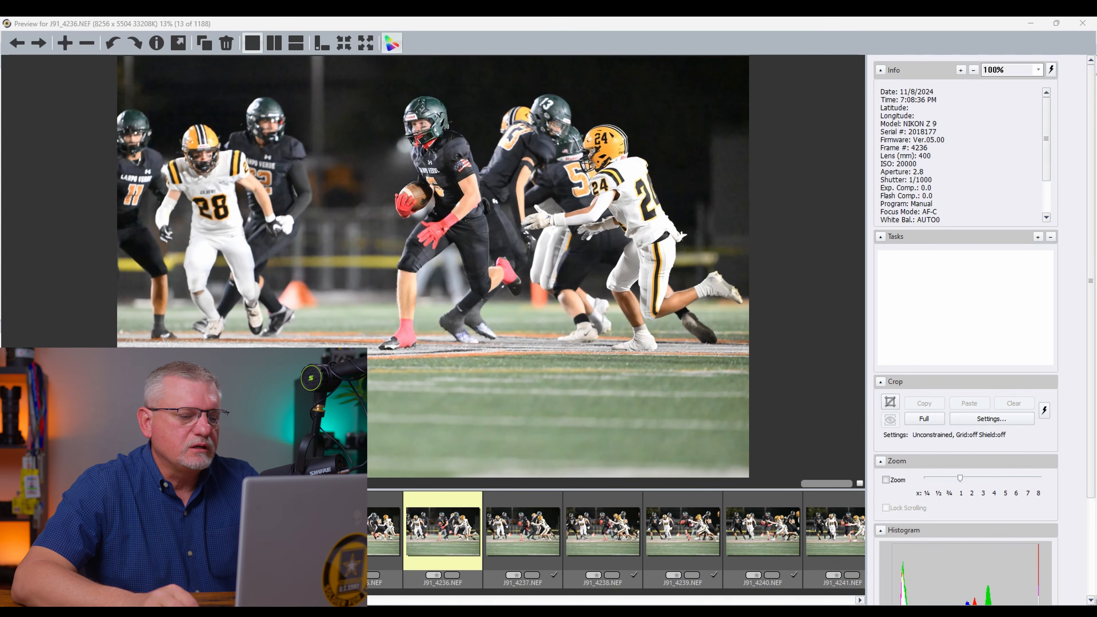
key(Right)
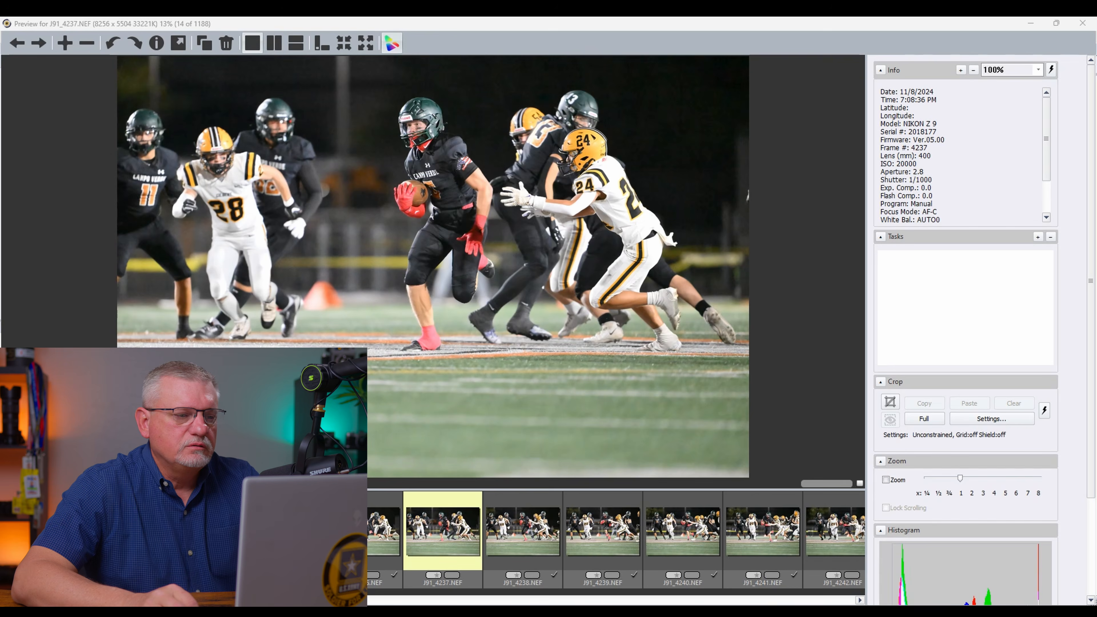
- Cull the frames through J91_4243.NEF, untagging J91_4240.NEF, and return to the Workflow Demo contact sheet
key(Right)
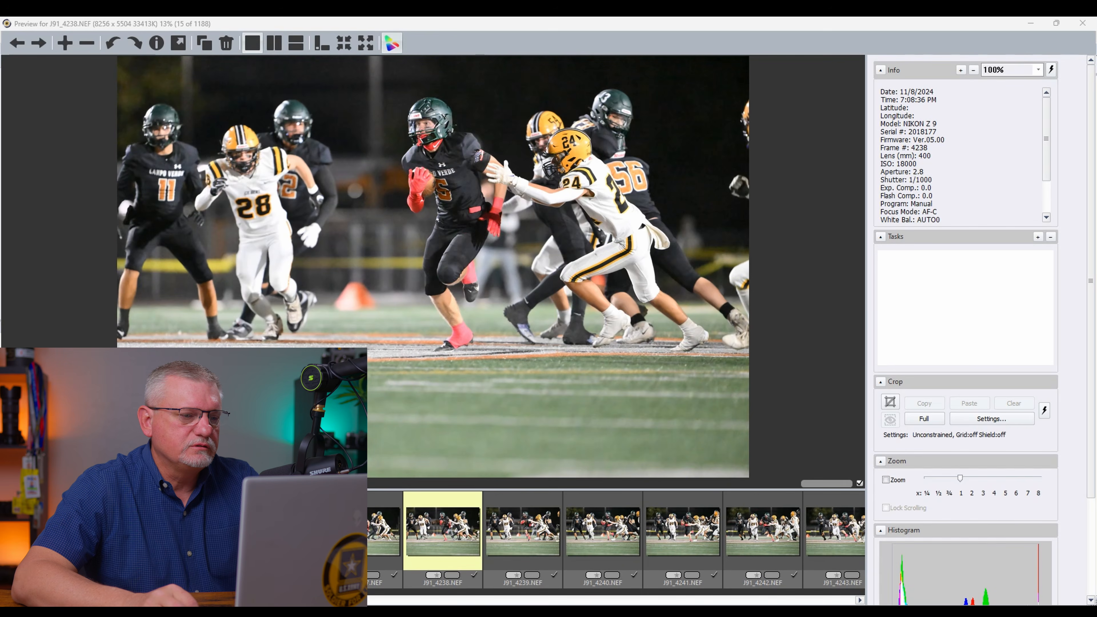
key(Right)
key(Right)
key(Right)
key(Right)
key(Right)
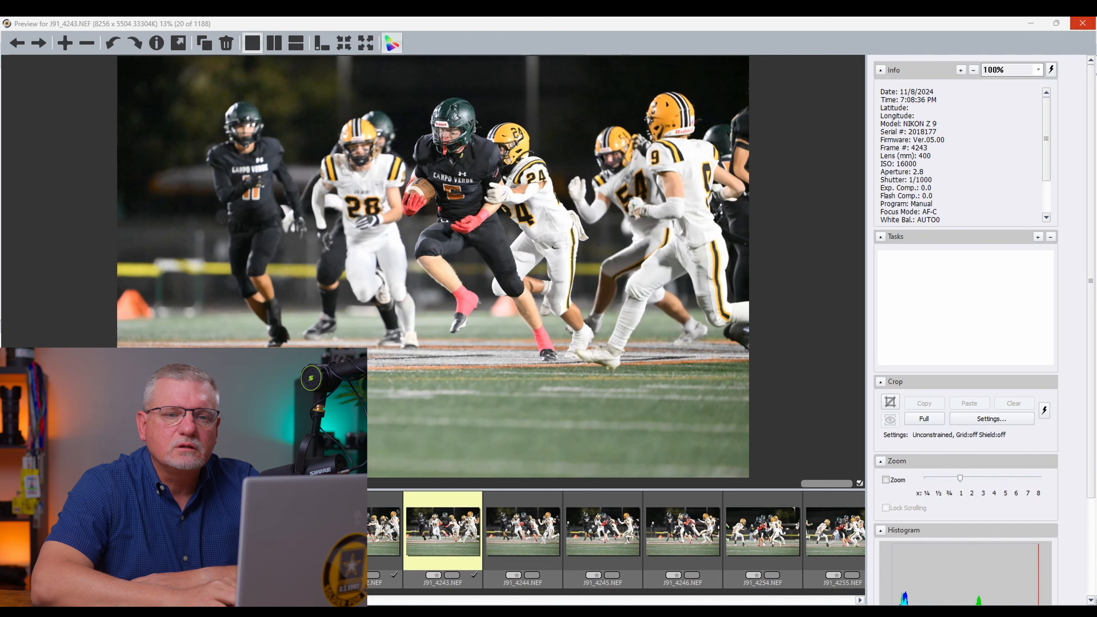
click(1056, 23)
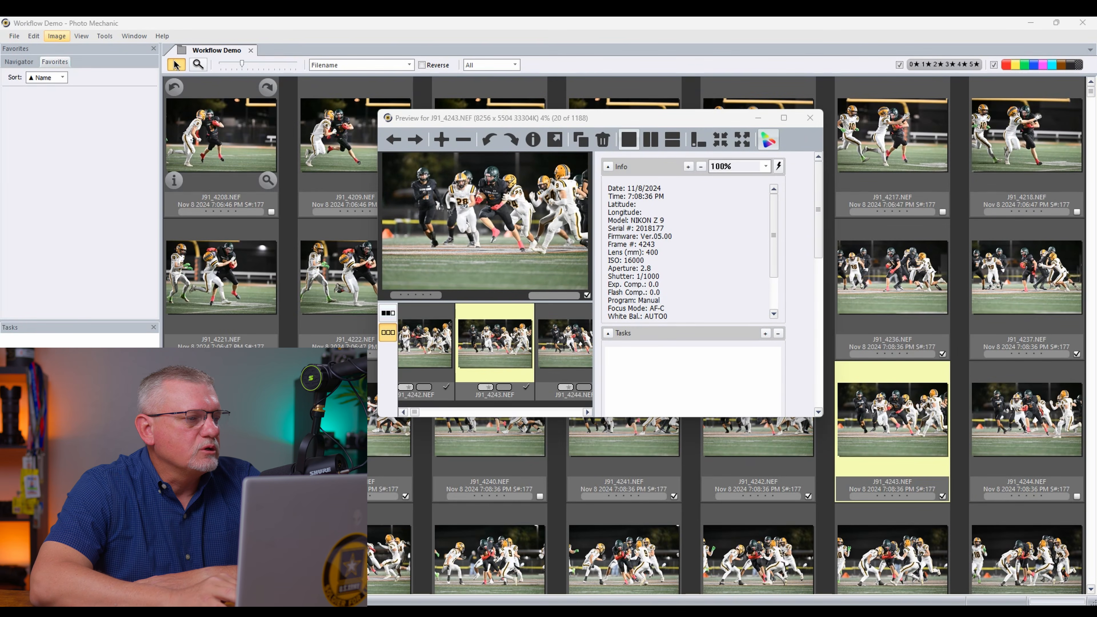
- Select all tagged photos and copy them to the preset destination folder, keeping the originals in place
click(33, 36)
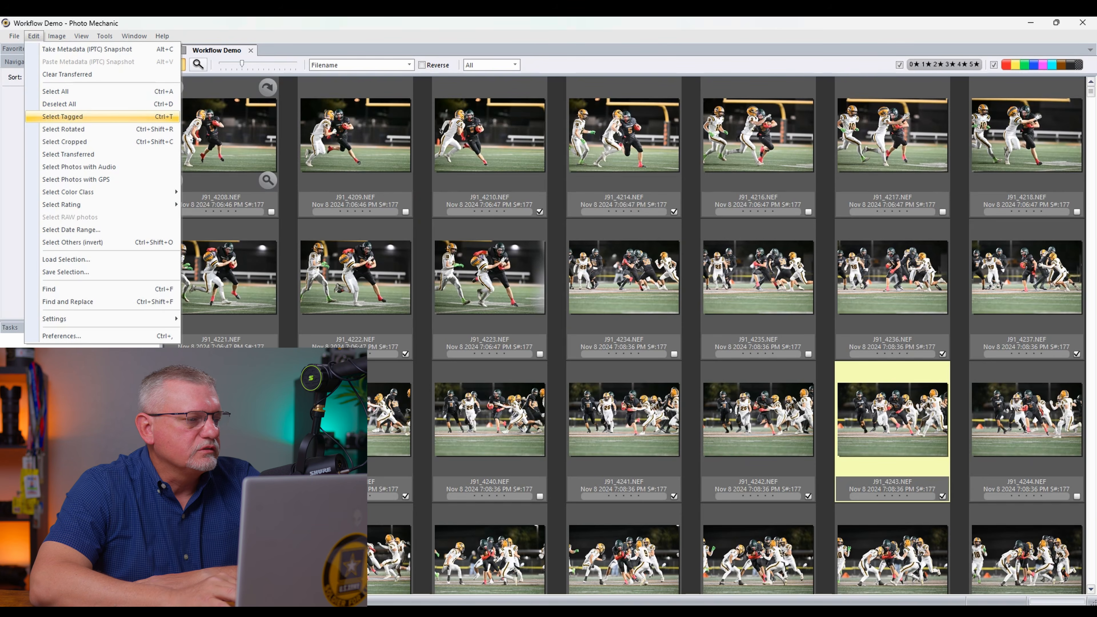
click(63, 117)
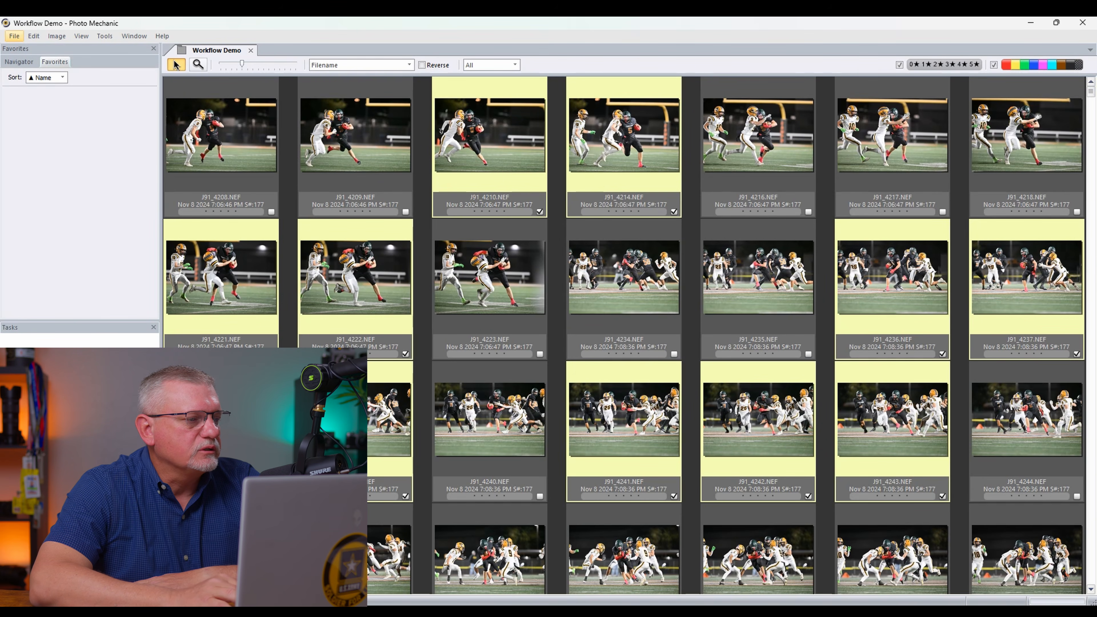
click(14, 36)
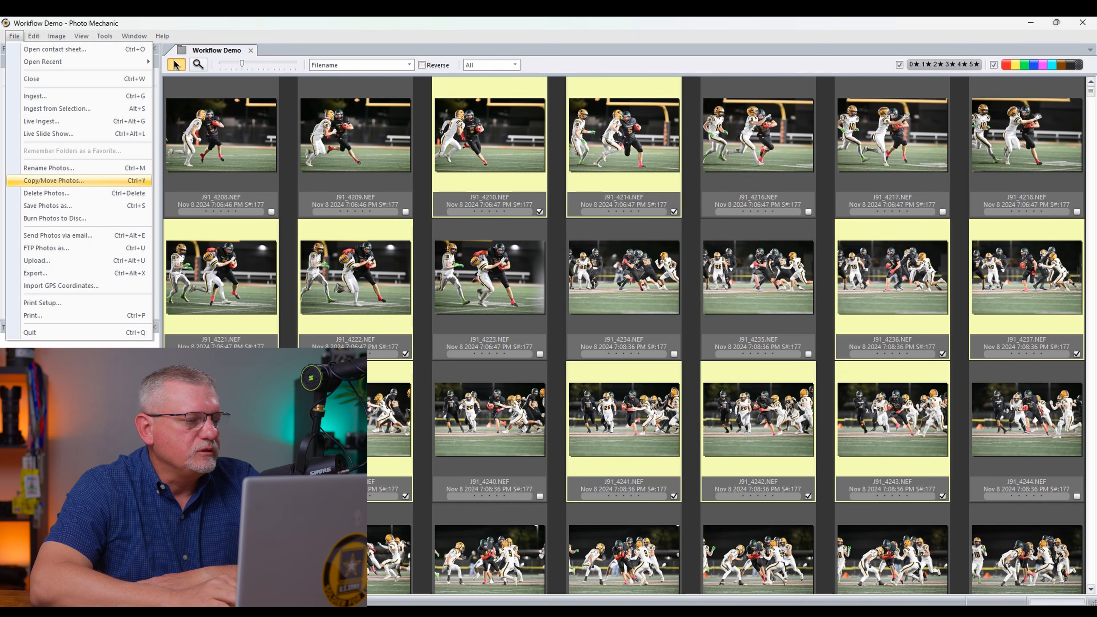
click(54, 181)
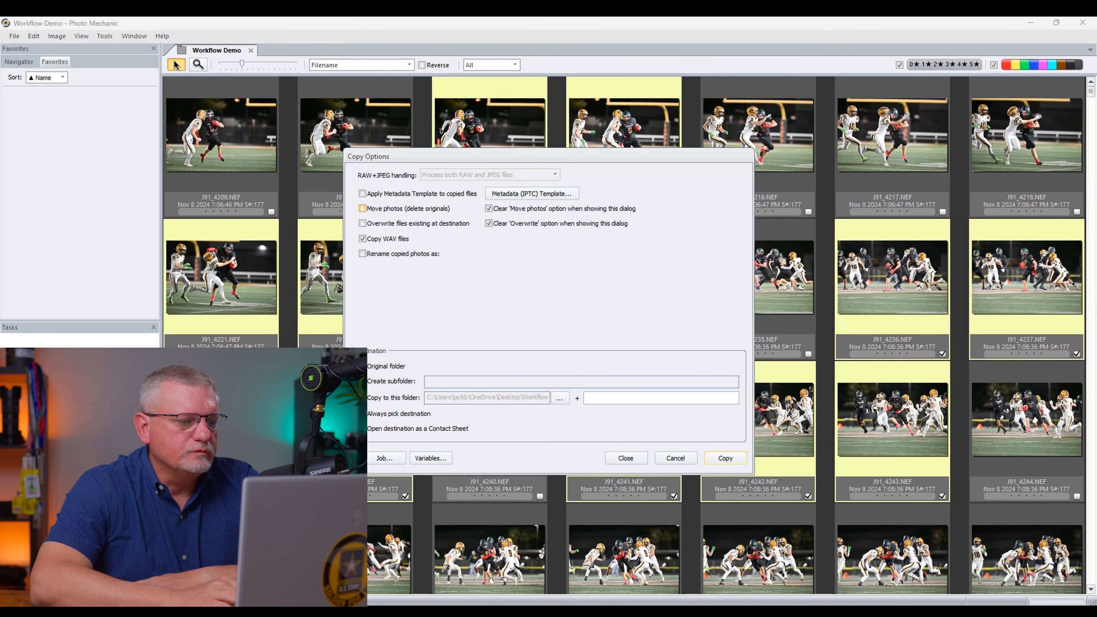
click(362, 208)
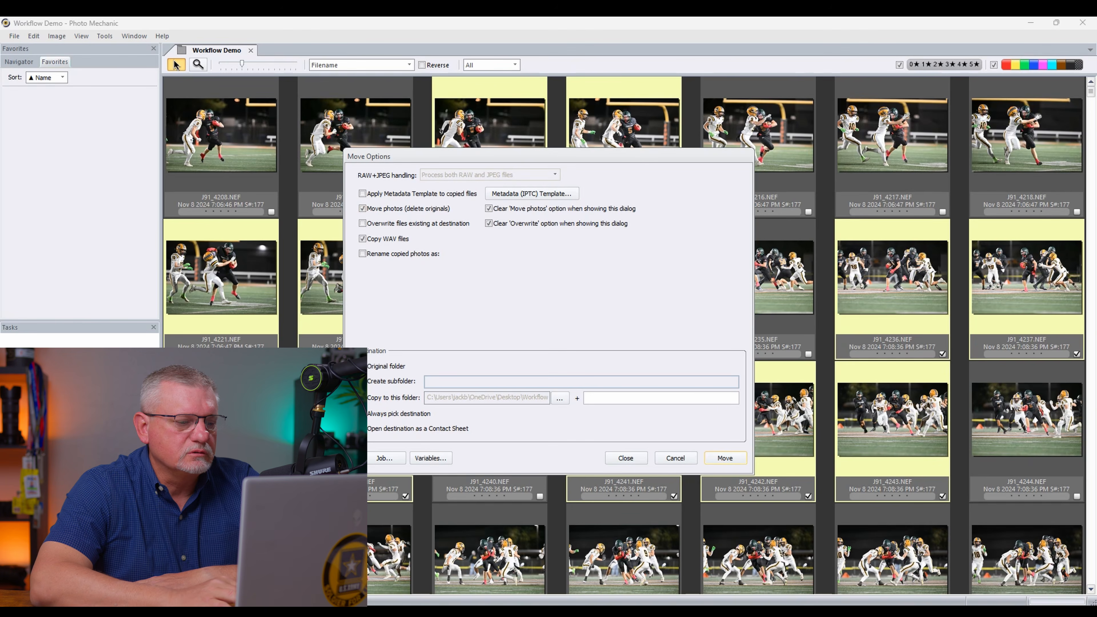
click(362, 208)
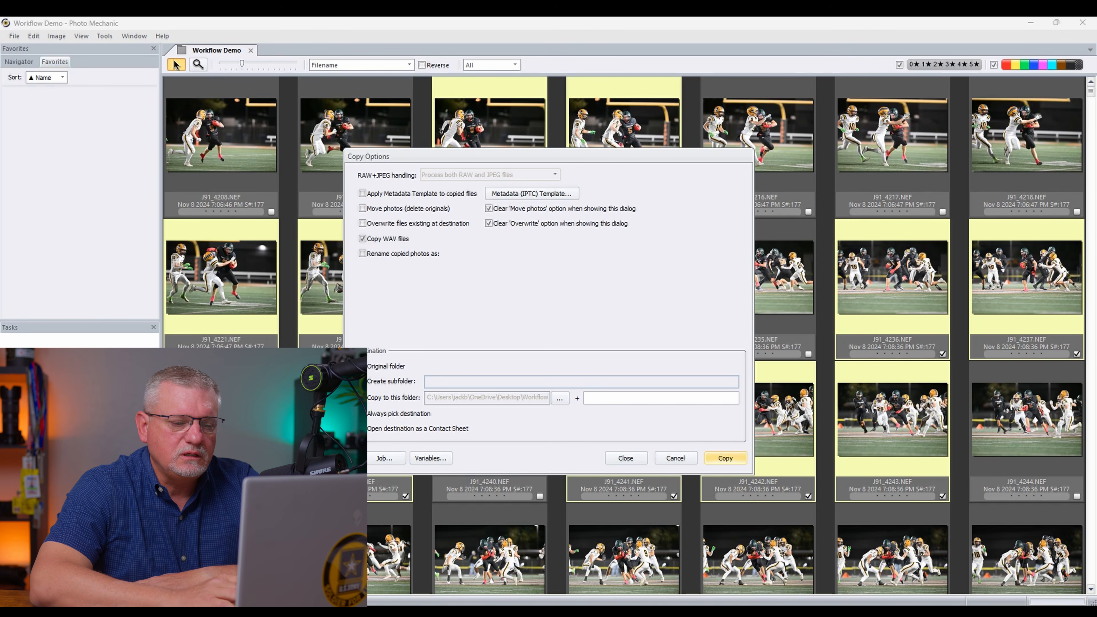
click(725, 457)
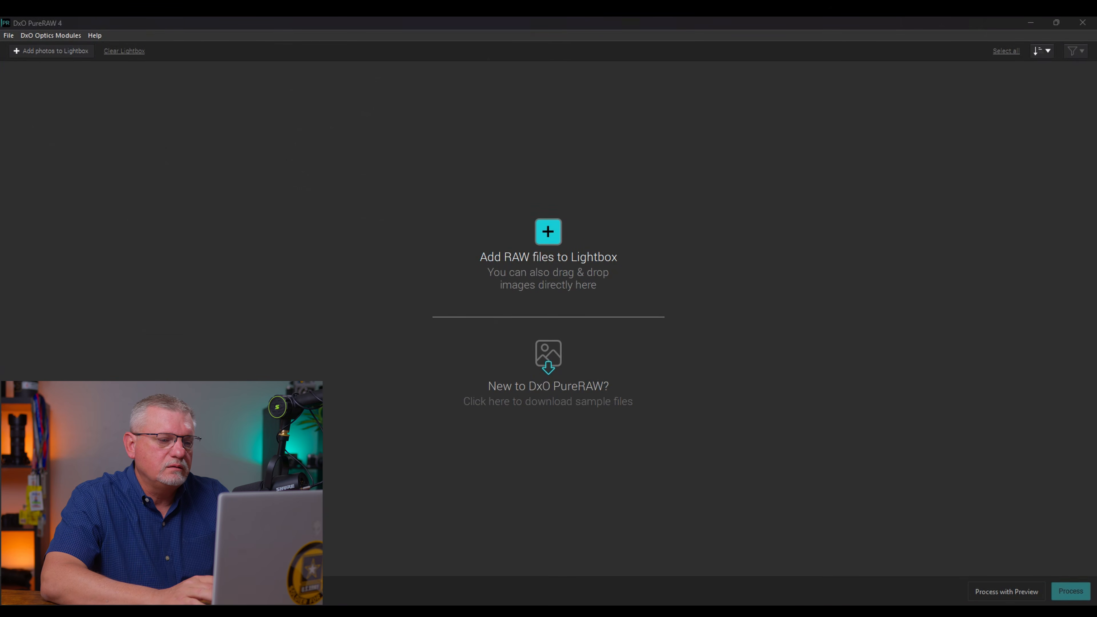
- In DxO PureRAW 4, add all photos from the Desktop's Workflow Demo > 20241112 workflow culls folder and start processing them
click(547, 232)
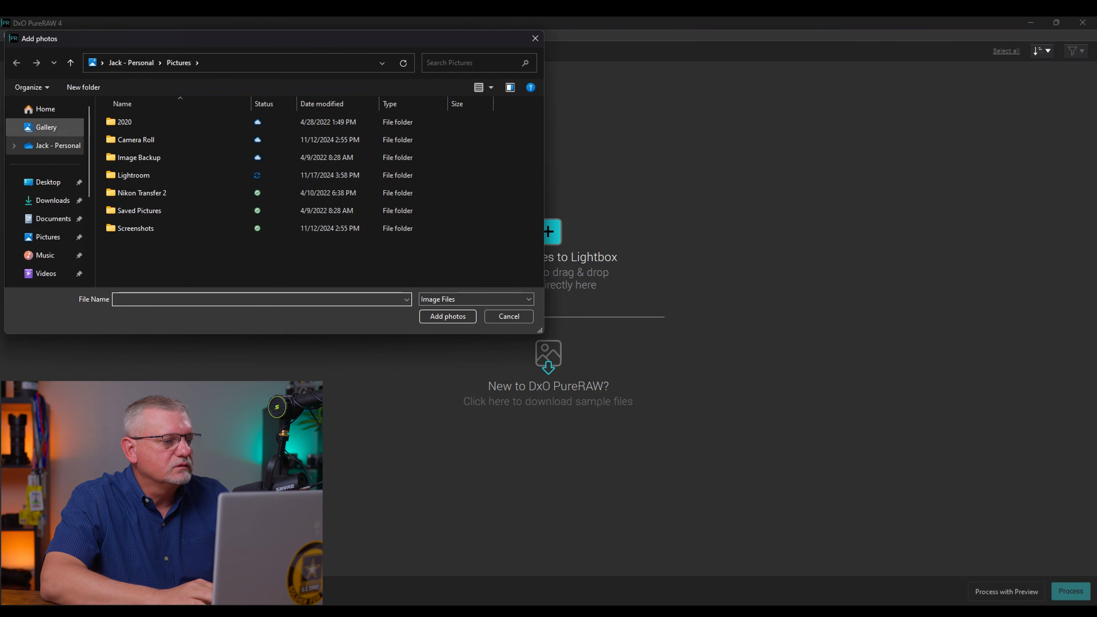
click(48, 183)
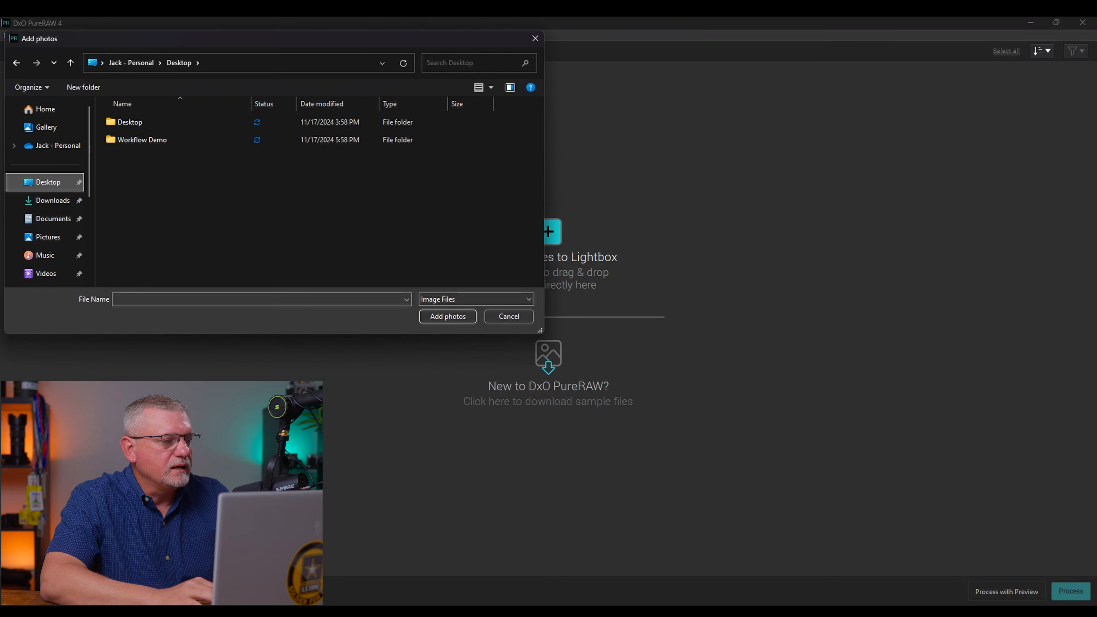
double_click(142, 139)
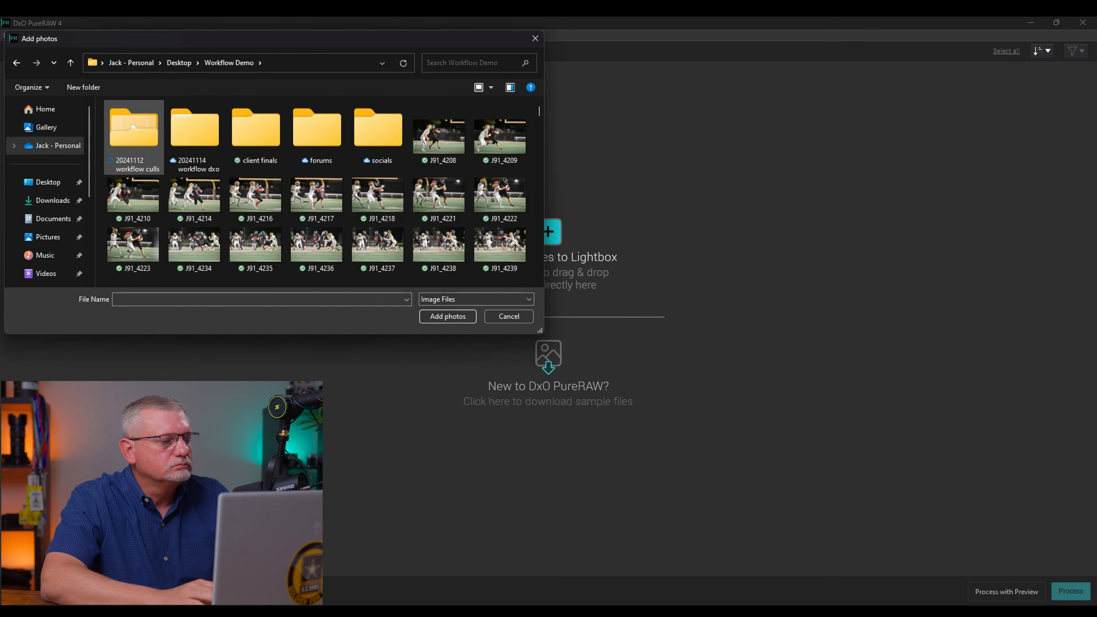
double_click(134, 131)
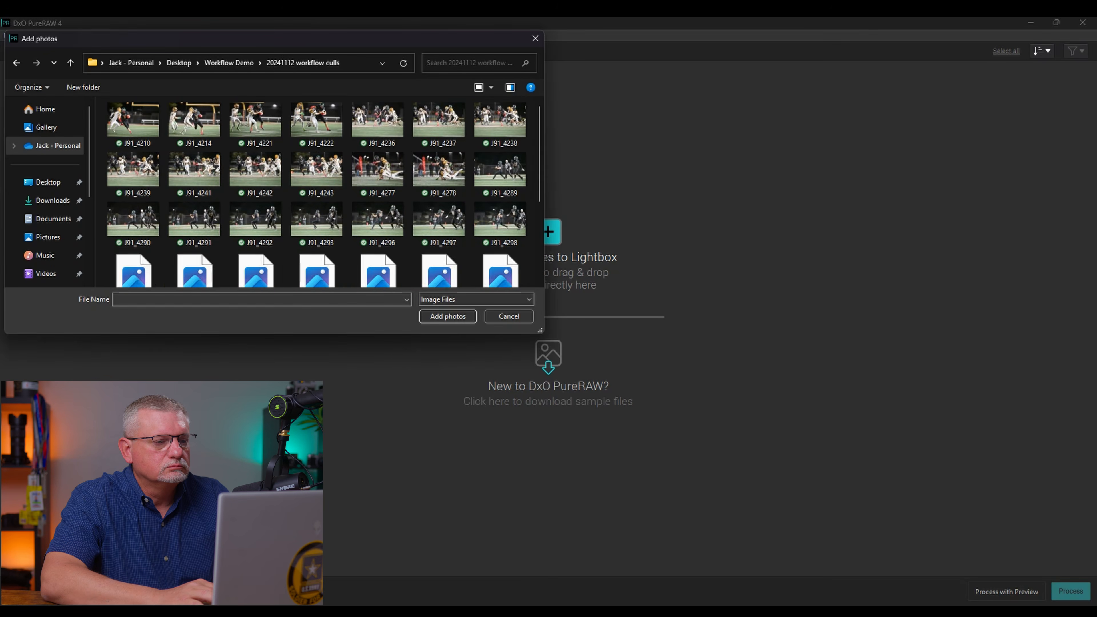
scroll(323, 192, down, 3)
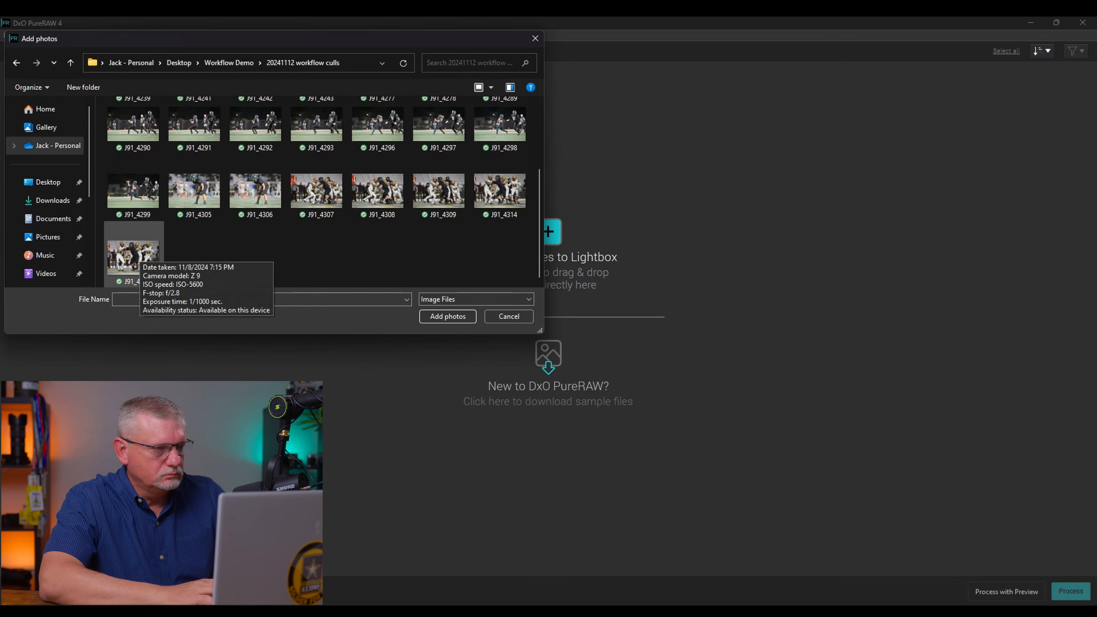
key(ctrl+a)
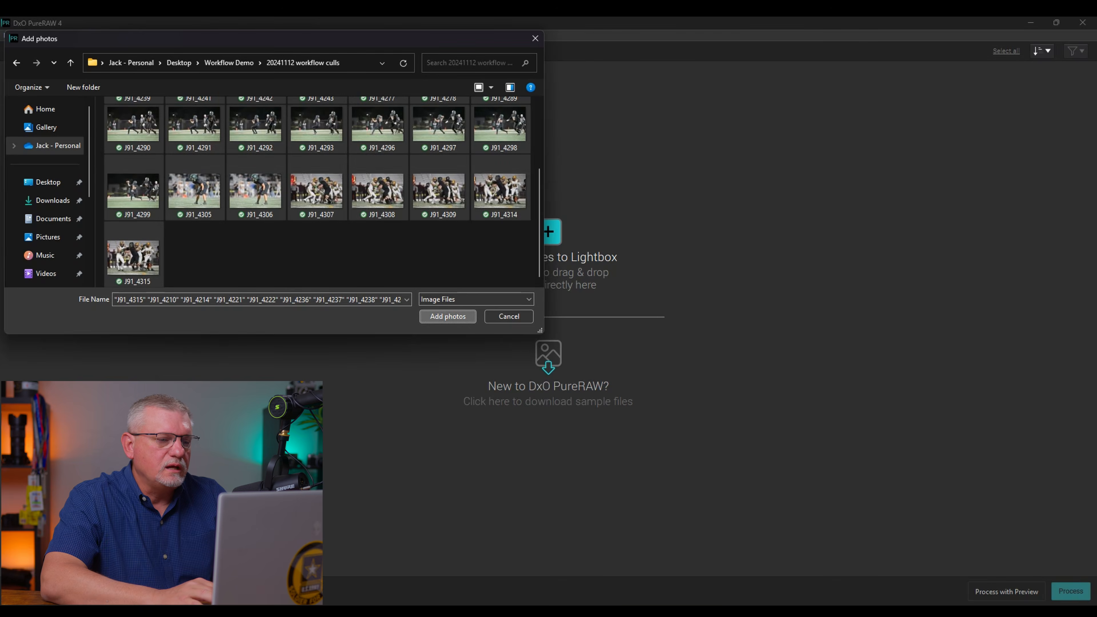
key(Return)
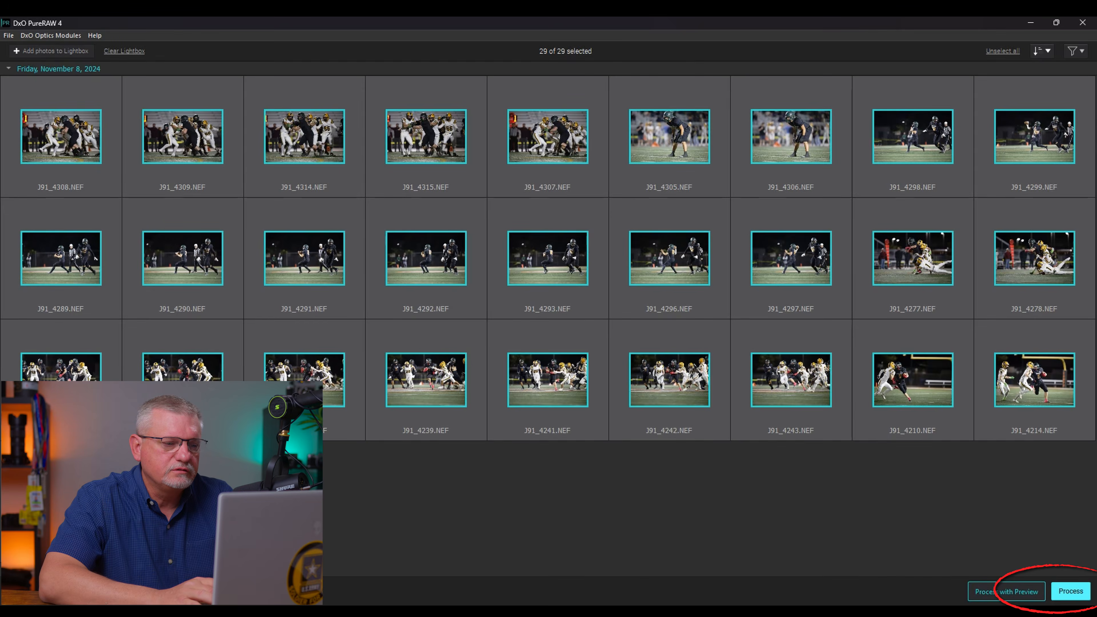
click(1071, 591)
mouse_move(546, 301)
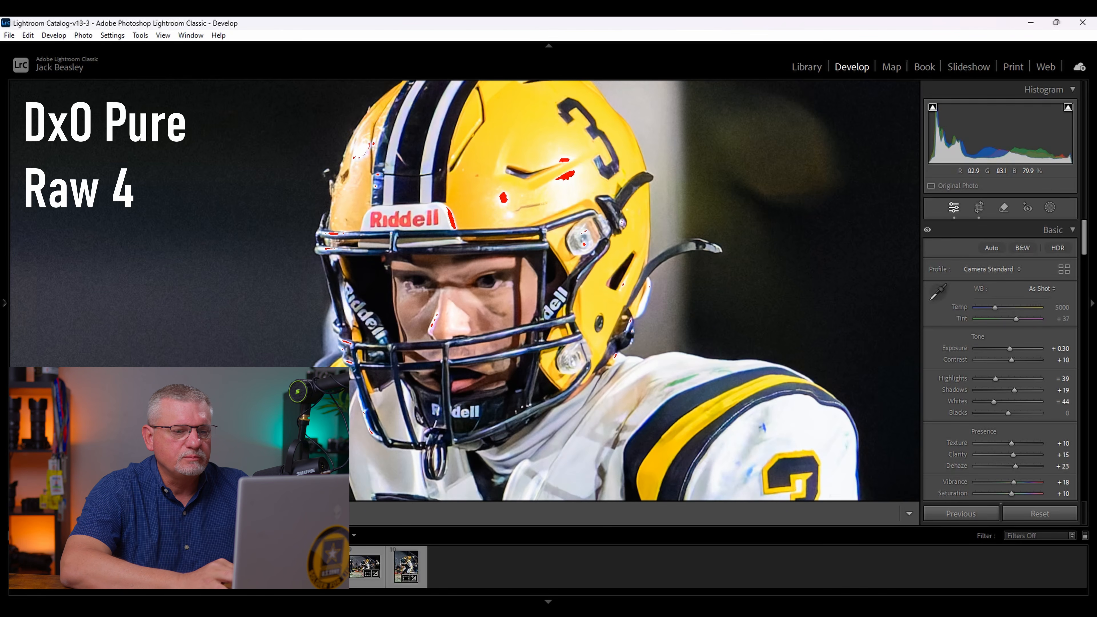
- In Lightroom Classic, examine the noise and detail of the PureRAW-processed number 3 player photo and look through its Develop adjustments
drag(682, 380, 630, 151)
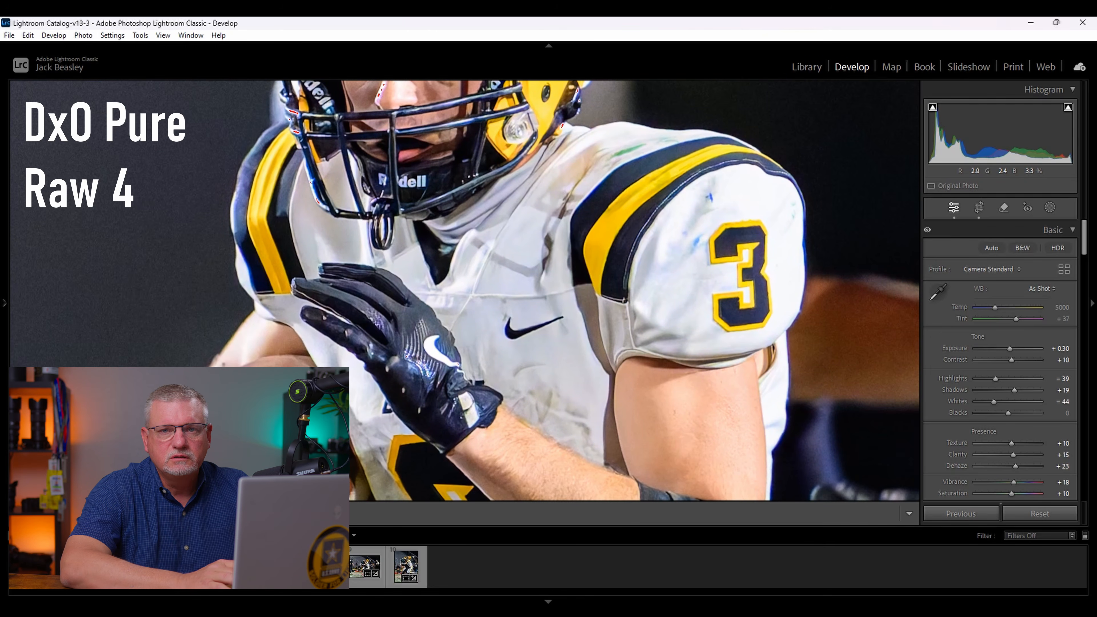
drag(605, 277, 510, 245)
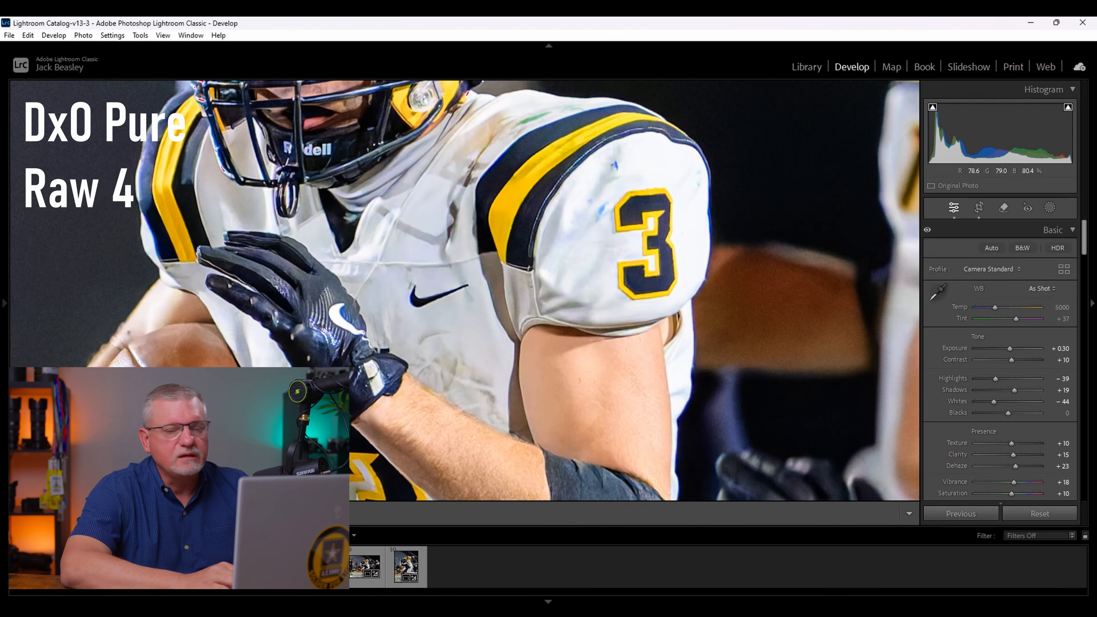
drag(475, 277, 536, 316)
drag(475, 216, 513, 455)
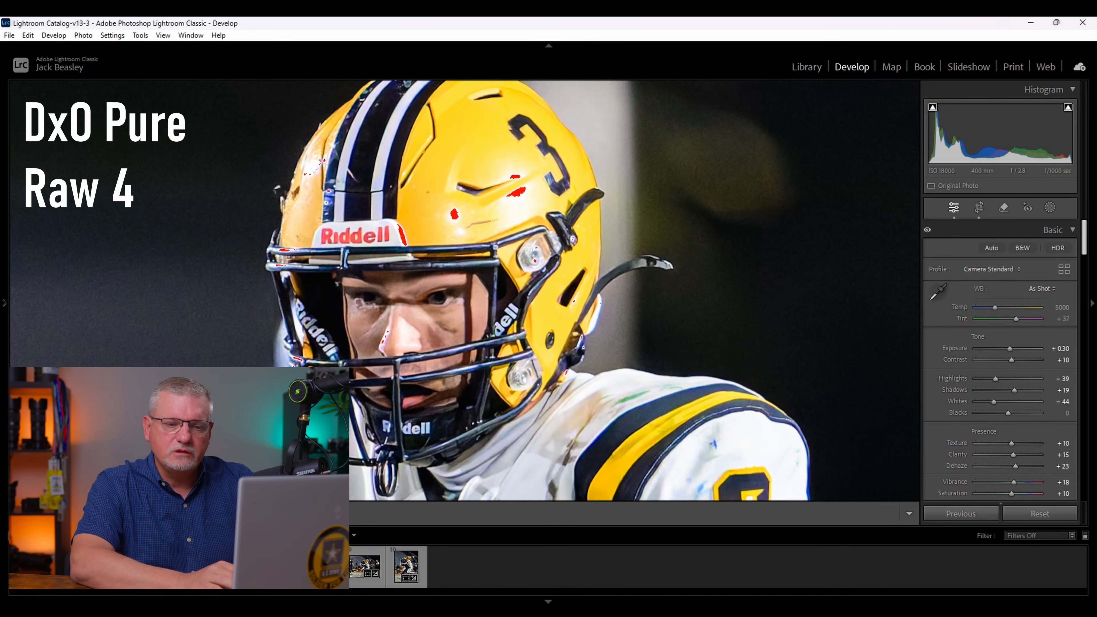
scroll(1000, 360, down, 5)
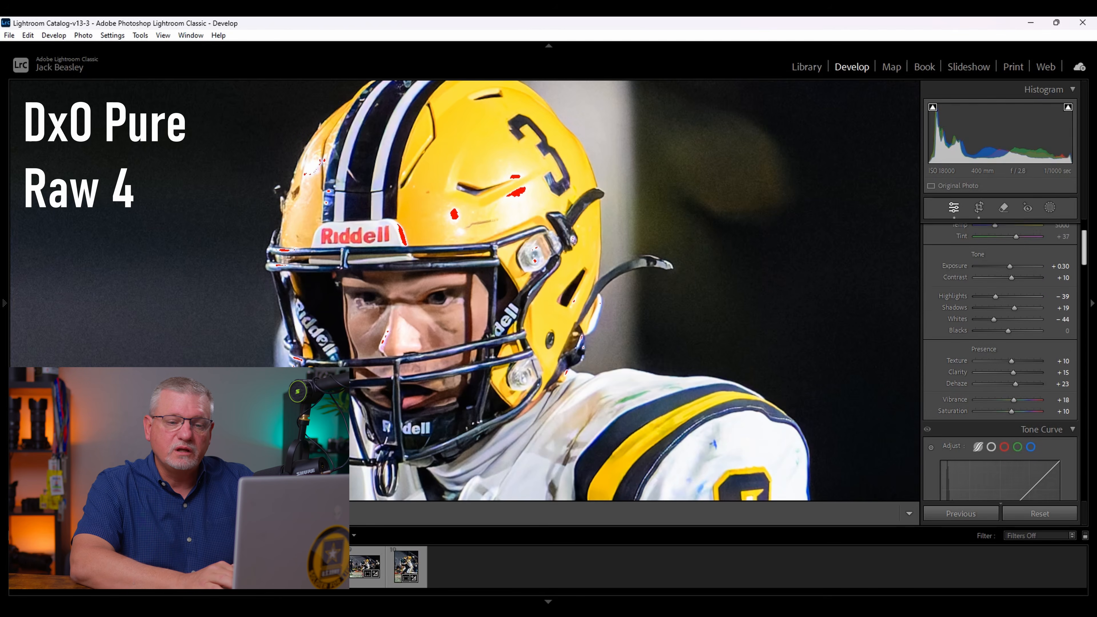
scroll(1001, 363, down, 5)
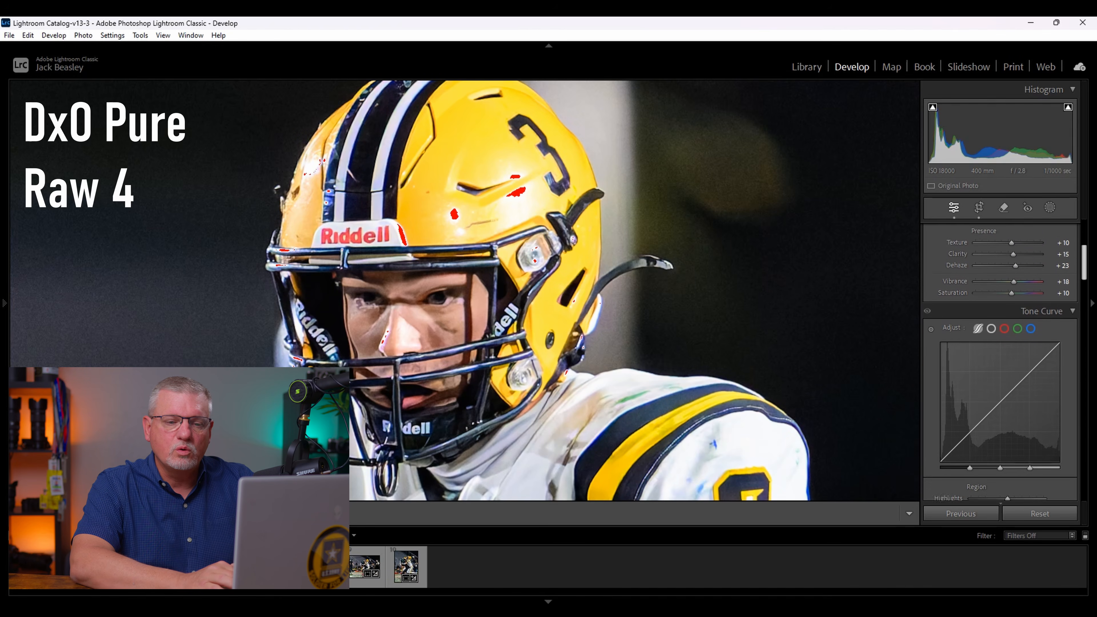
scroll(1000, 363, down, 8)
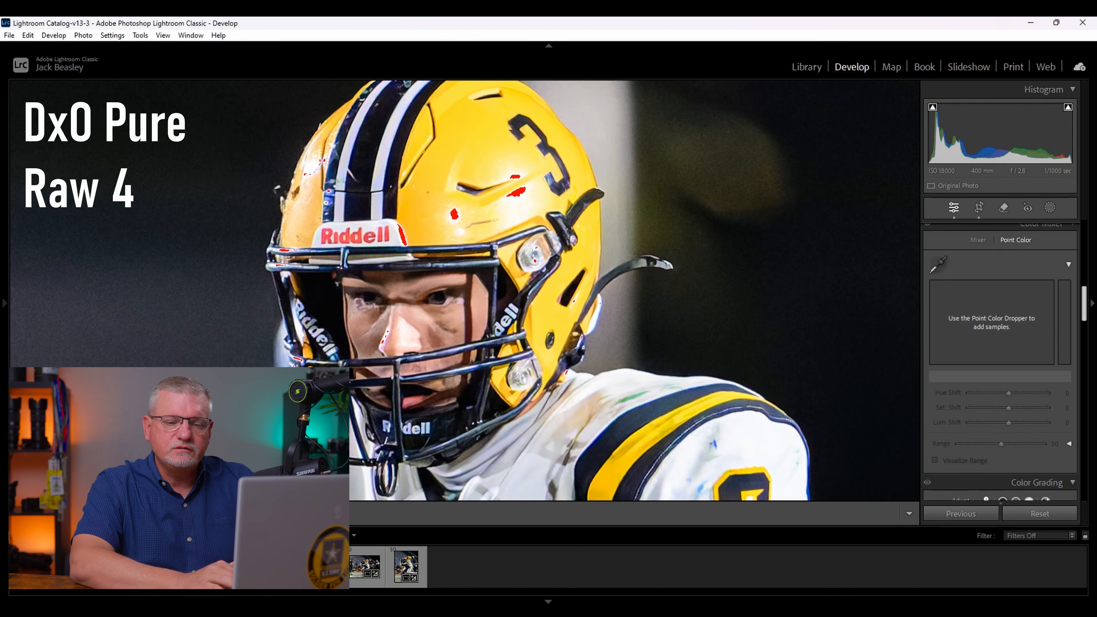
scroll(1000, 362, up, 15)
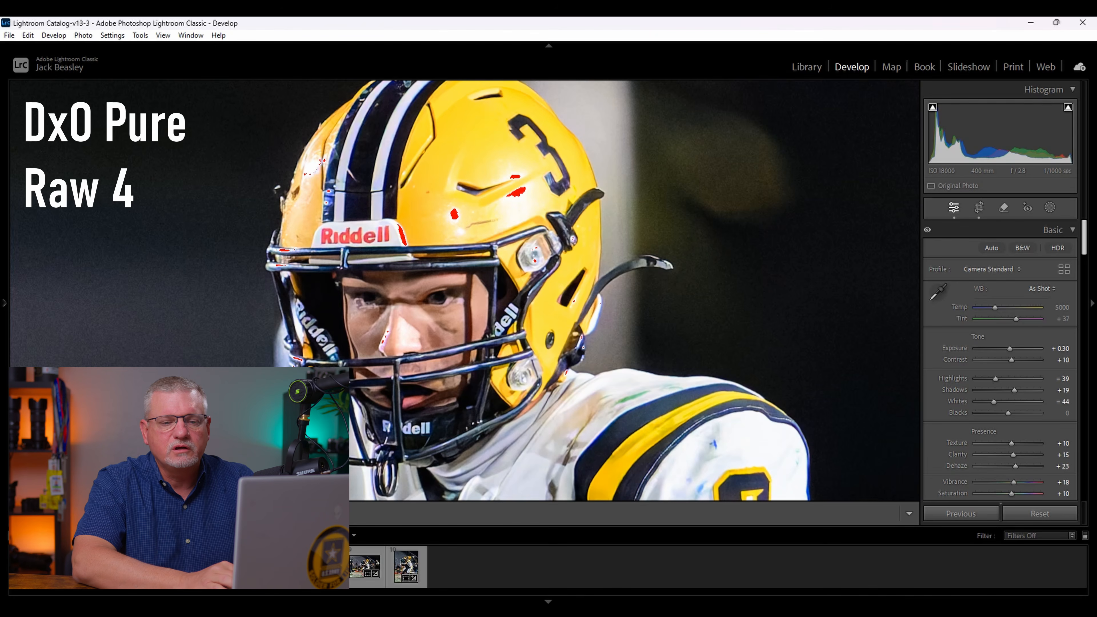
- Apply AI Denoise at amount 70 to the noisy unprocessed raw photo of the number 3 player, creating a stack with the enhanced DNG
scroll(1001, 360, down, 15)
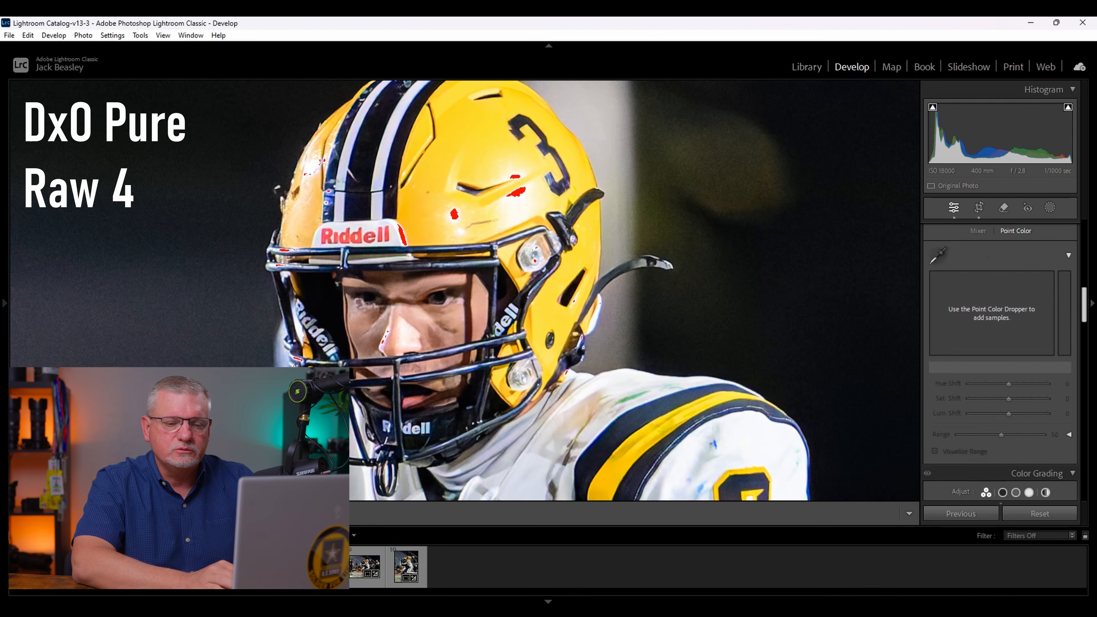
scroll(1001, 360, down, 5)
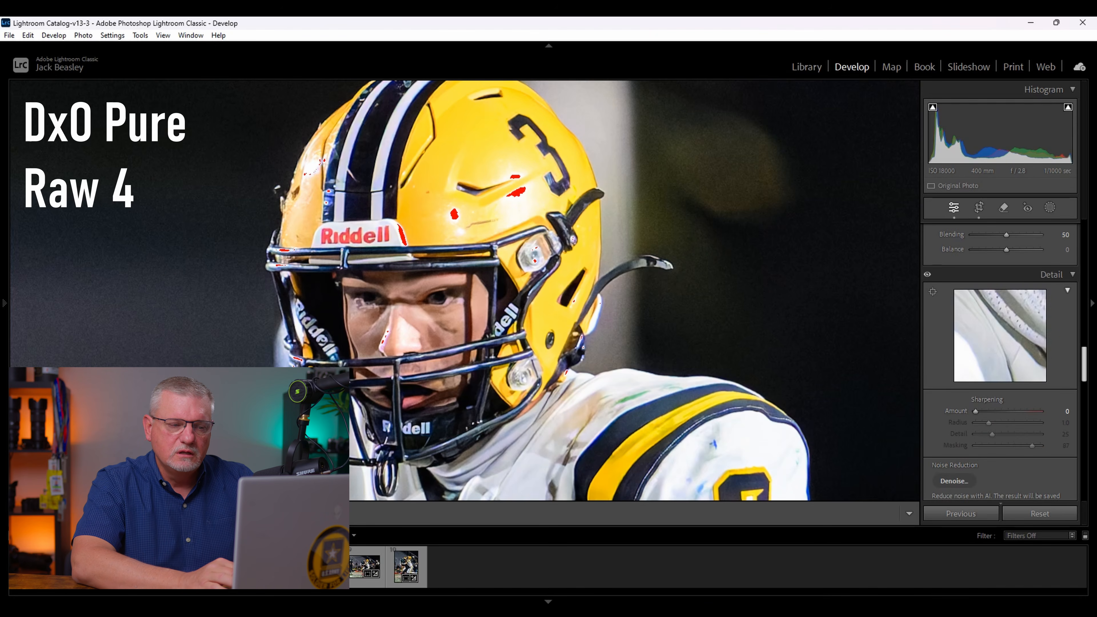
scroll(1001, 361, down, 3)
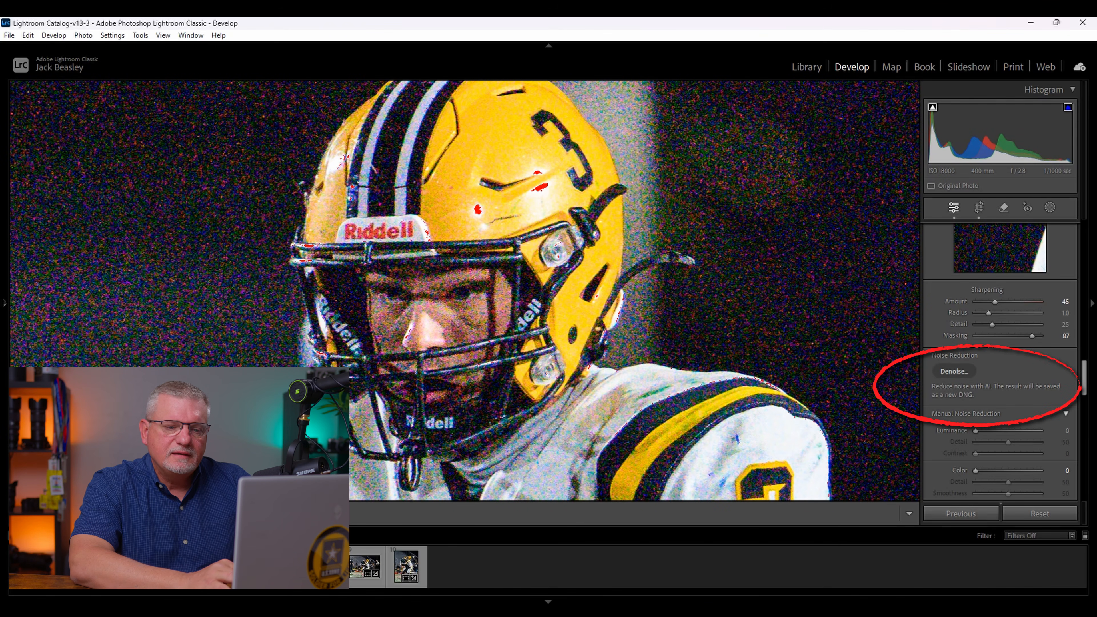
click(954, 372)
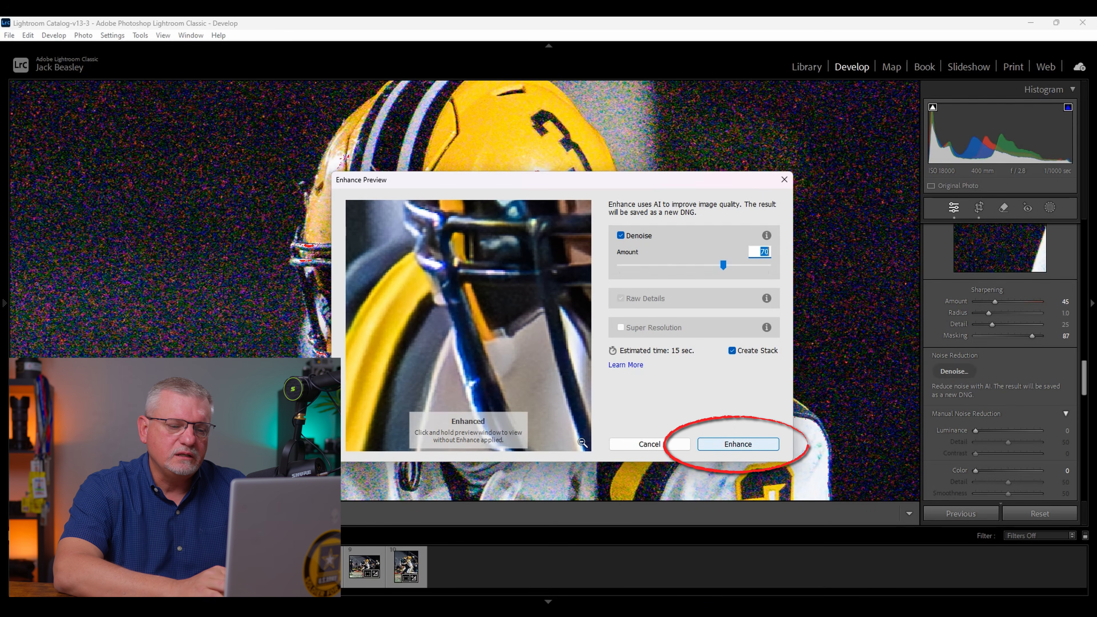
click(738, 444)
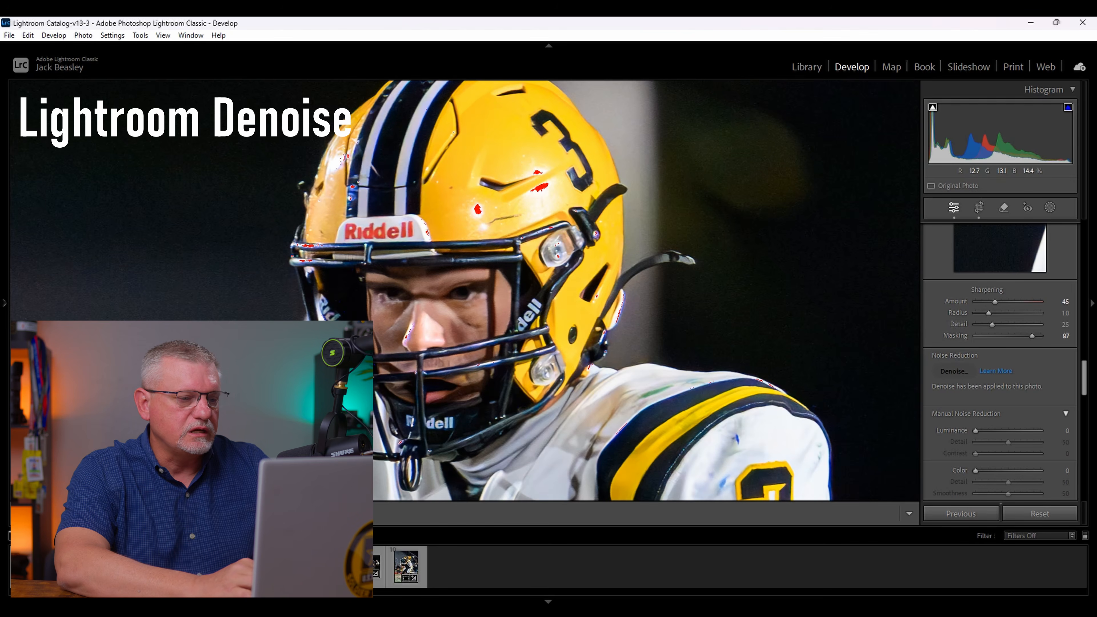
- Compare the Lightroom Denoise and PureRAW versions of the number 3 player photo, examining helmet, face and jersey detail up close
drag(553, 302, 539, 278)
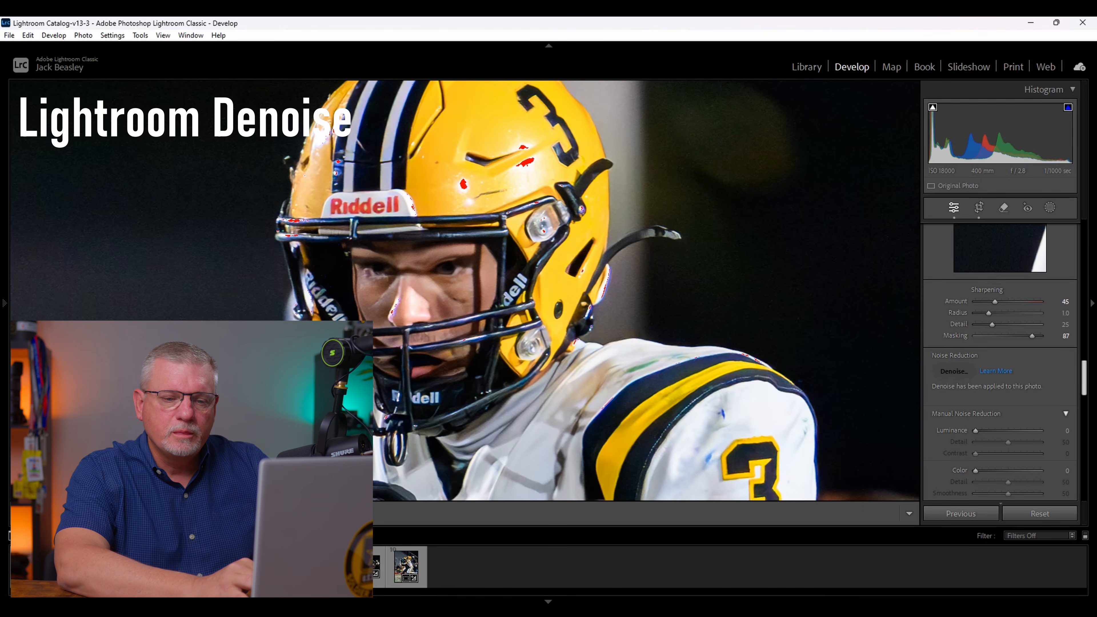
scroll(1000, 358, up, 4)
scroll(1000, 359, up, 8)
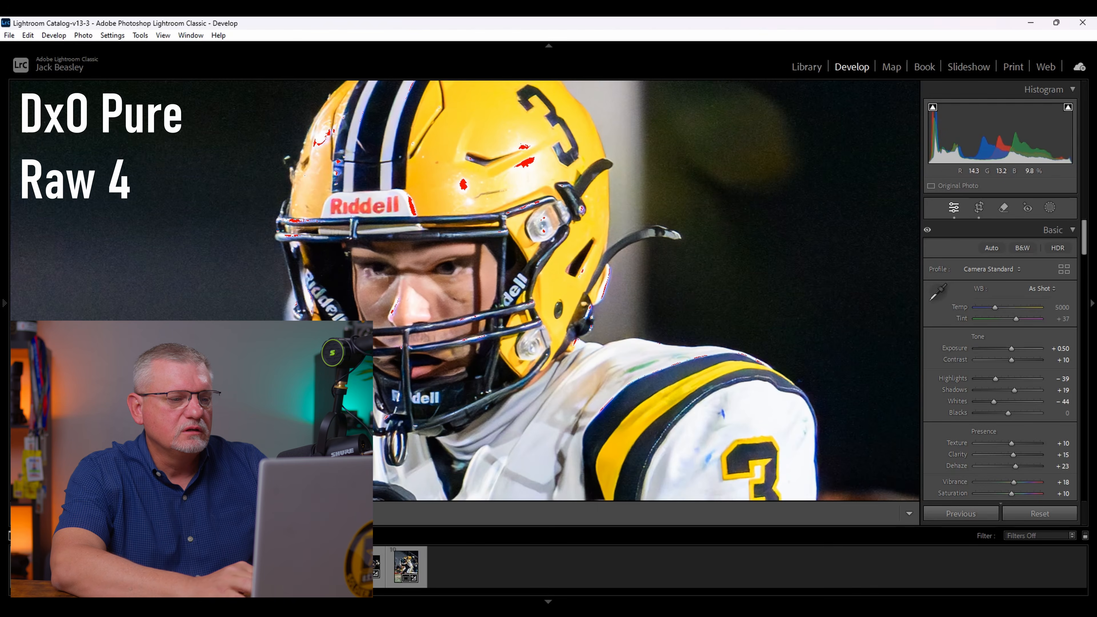
drag(475, 195, 498, 256)
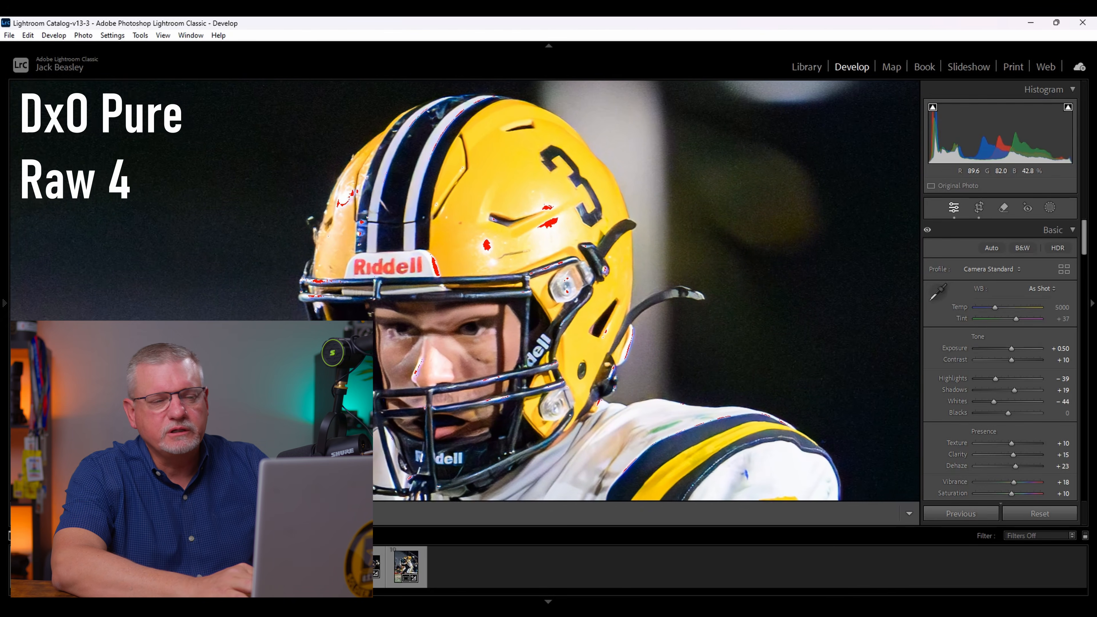
click(498, 256)
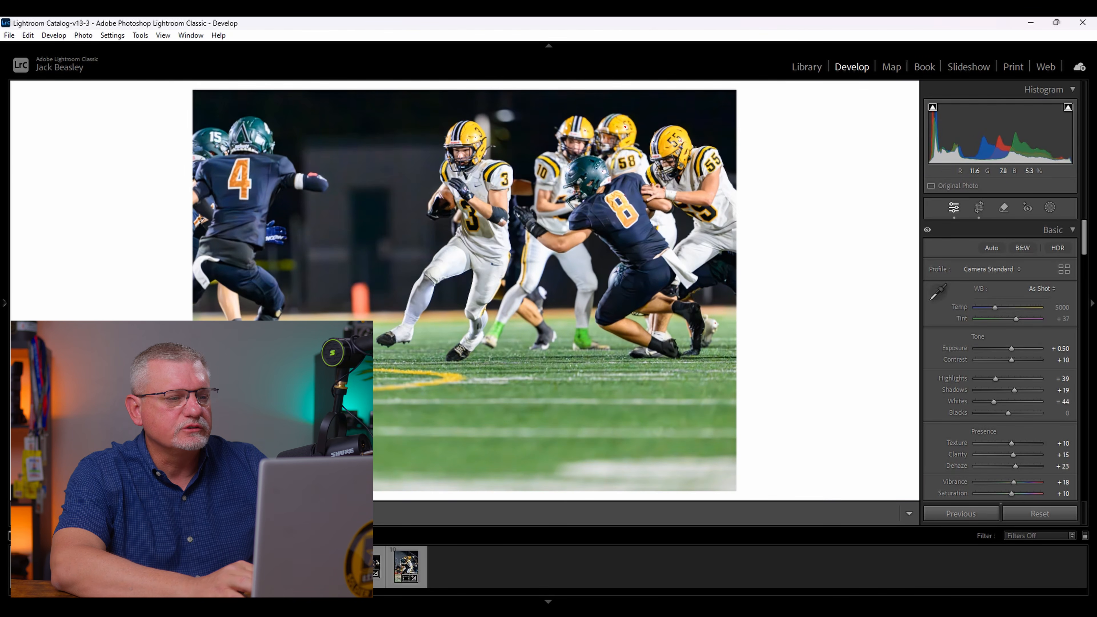
click(471, 150)
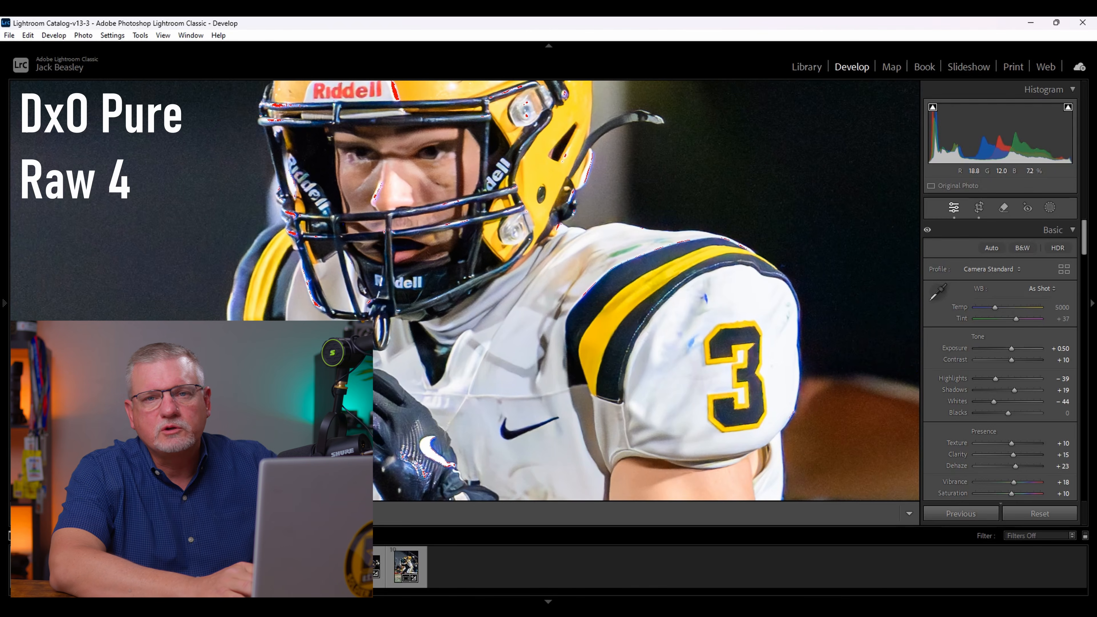